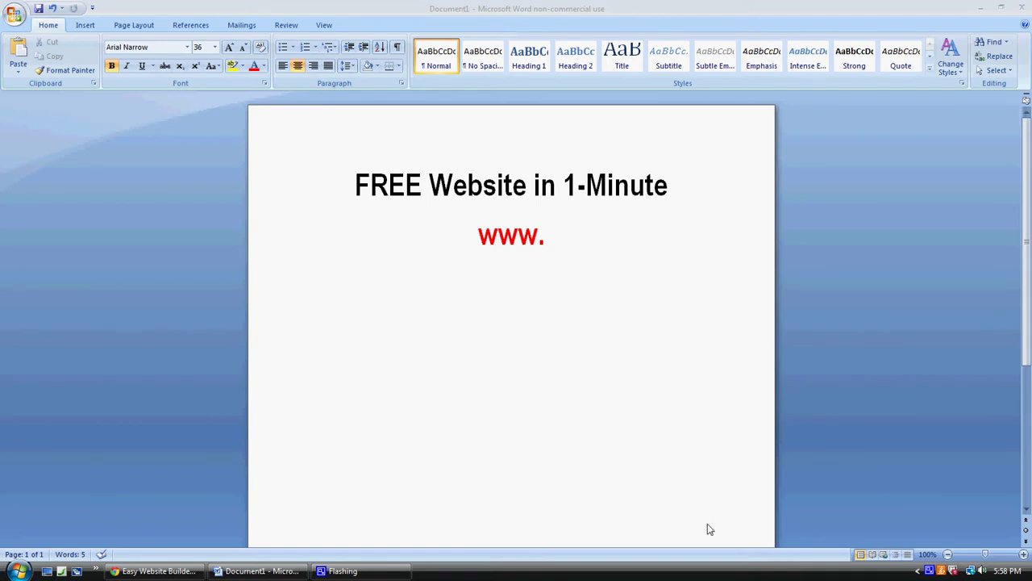
pyautogui.click(556, 239)
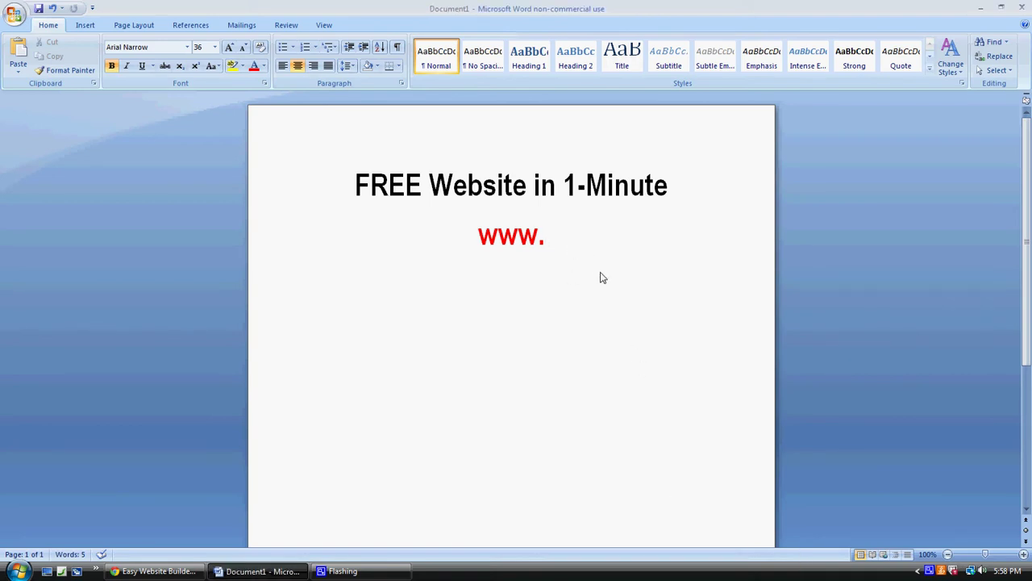
pyautogui.write('EQmoney.com/')
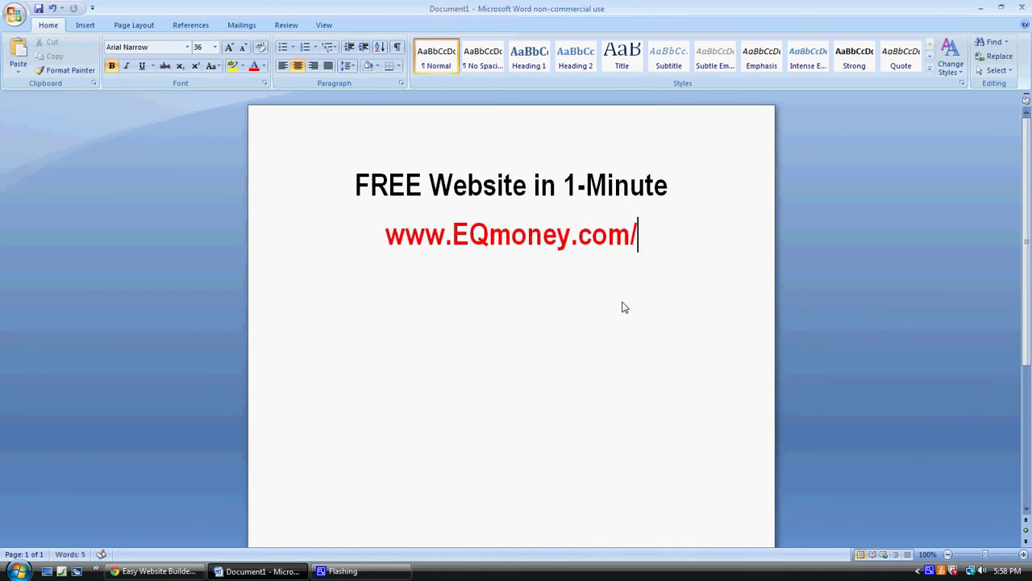
pyautogui.write('1minute')
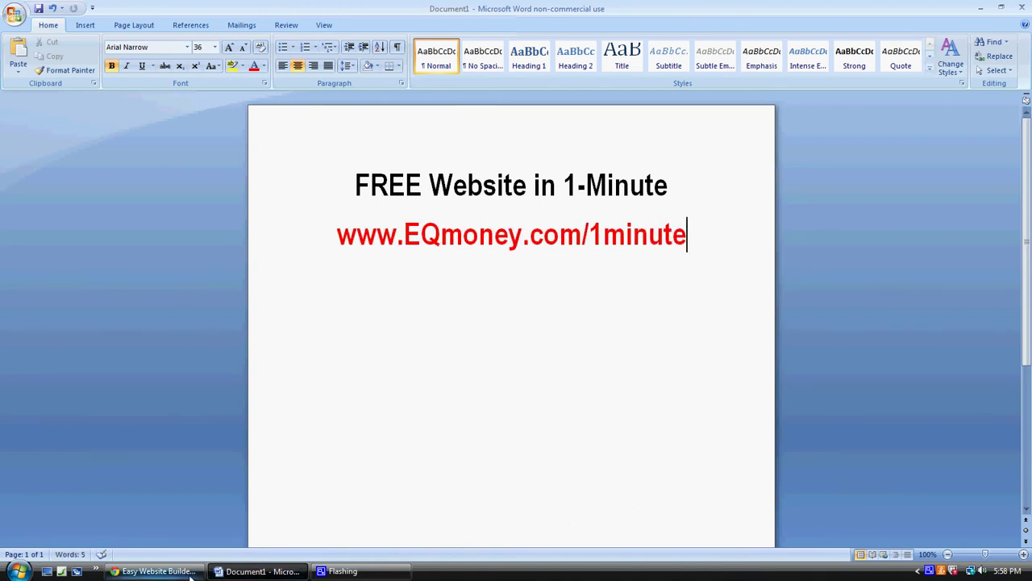
pyautogui.click(161, 571)
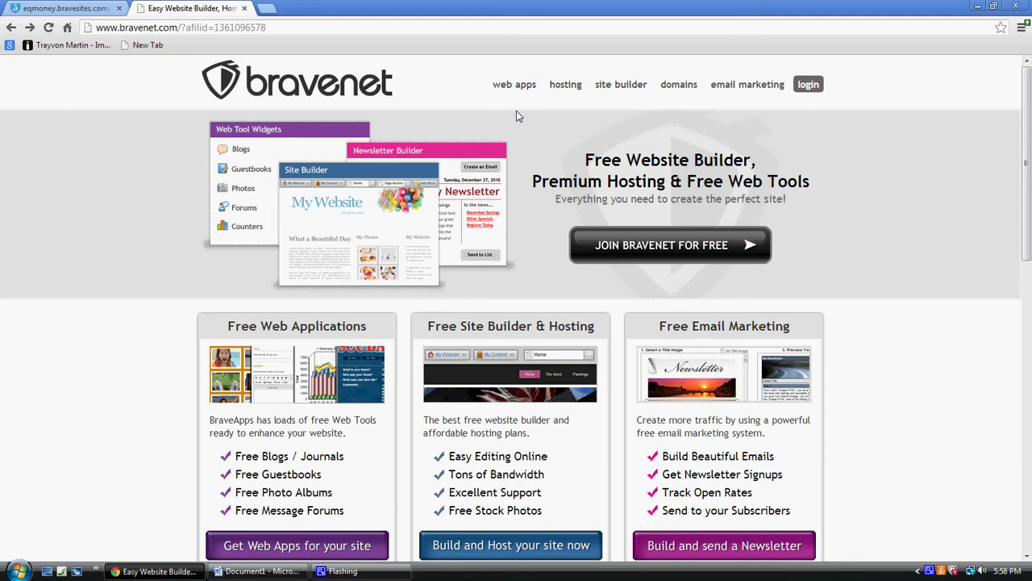
# Choose 'Join Bravenet for Free' to load the free account signup form.
pyautogui.click(660, 251)
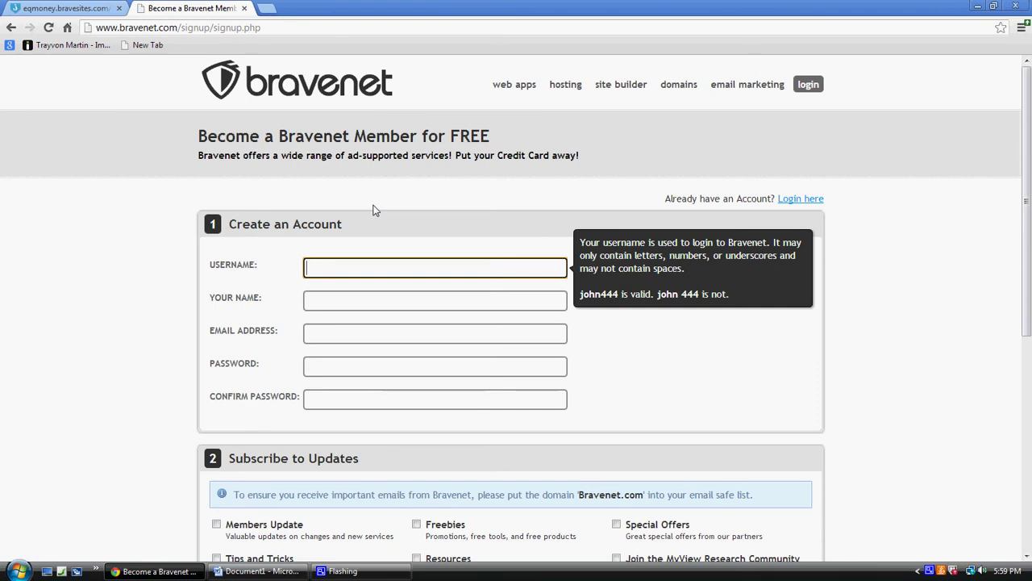
# On the eqmoney site, install the Consulting Firm theme from Change Website Theme.
pyautogui.click(96, 9)
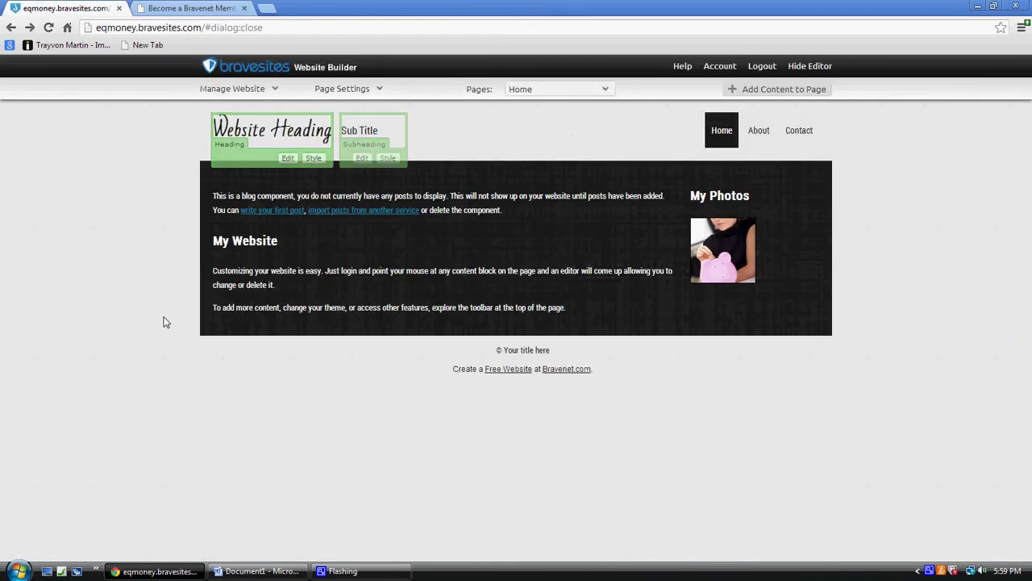
pyautogui.moveTo(716, 181)
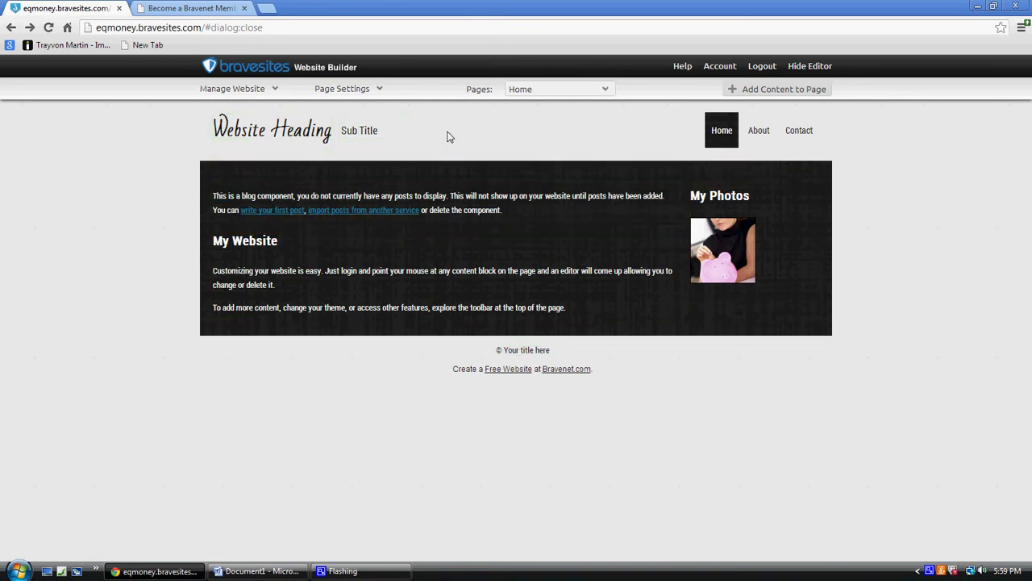
pyautogui.click(234, 88)
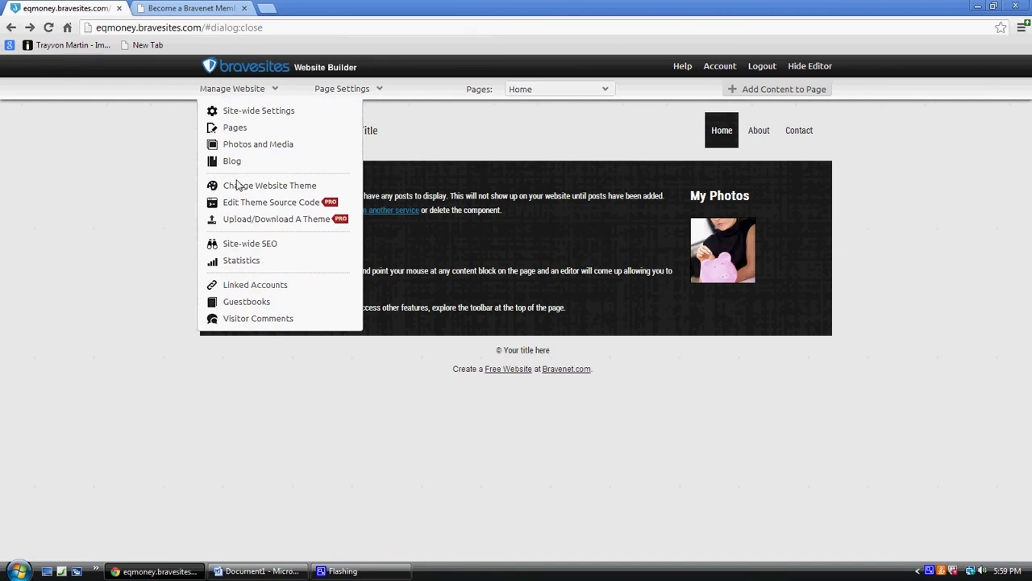
pyautogui.click(237, 185)
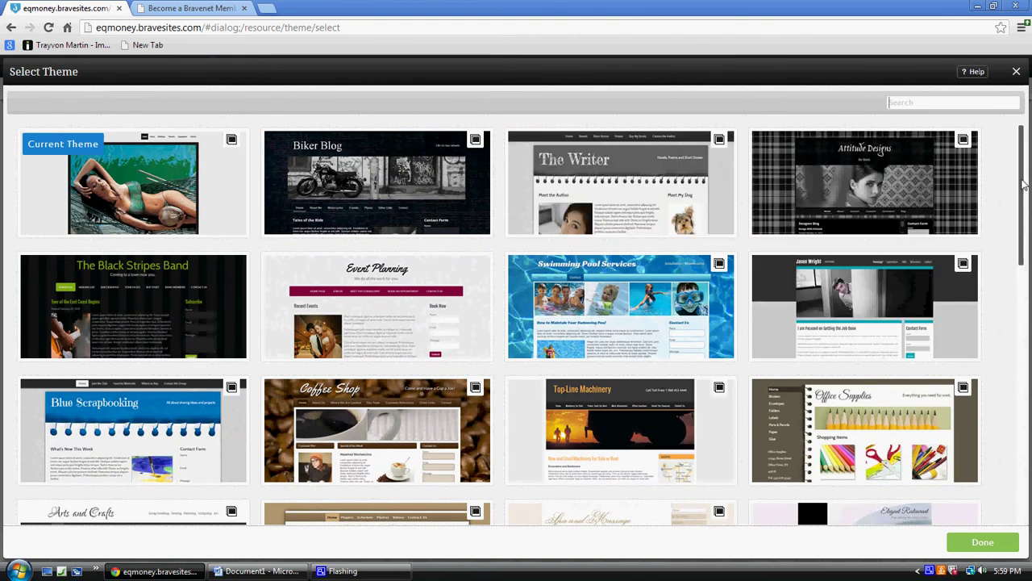
pyautogui.moveTo(1023, 184); pyautogui.dragTo(1028, 458)
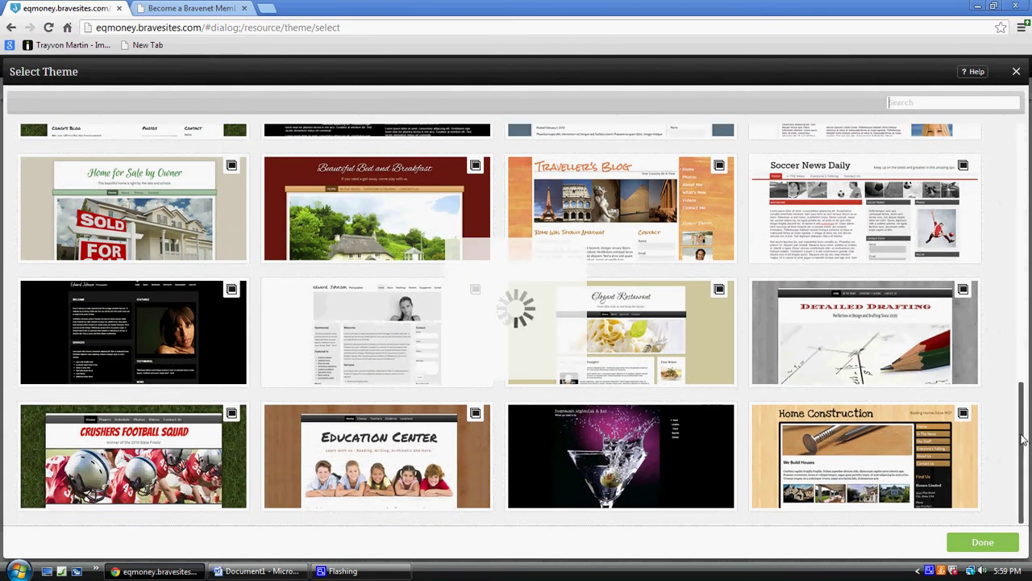
pyautogui.moveTo(1026, 321); pyautogui.dragTo(1026, 322)
pyautogui.scroll(-6, 847, 251)
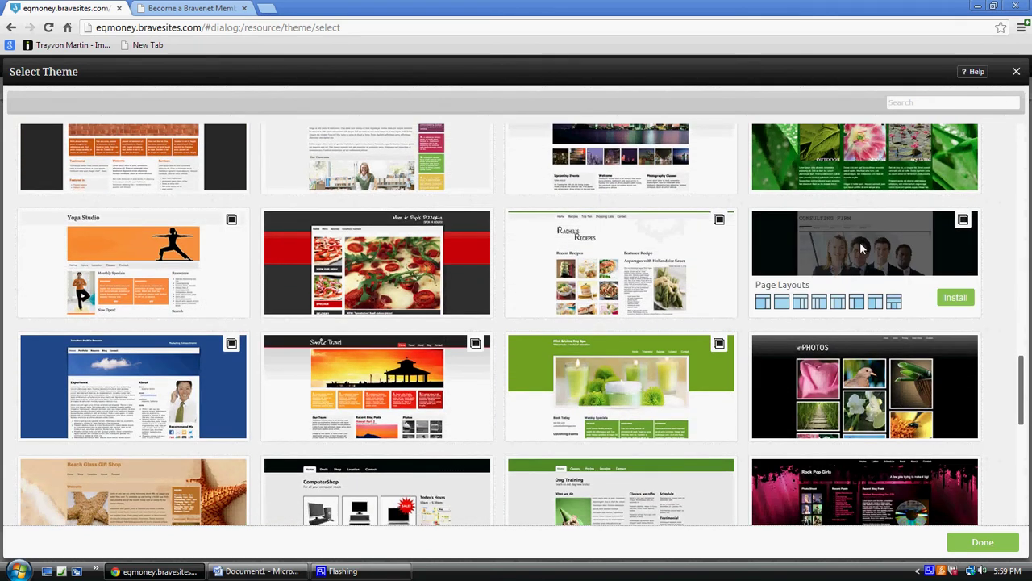
pyautogui.click(954, 299)
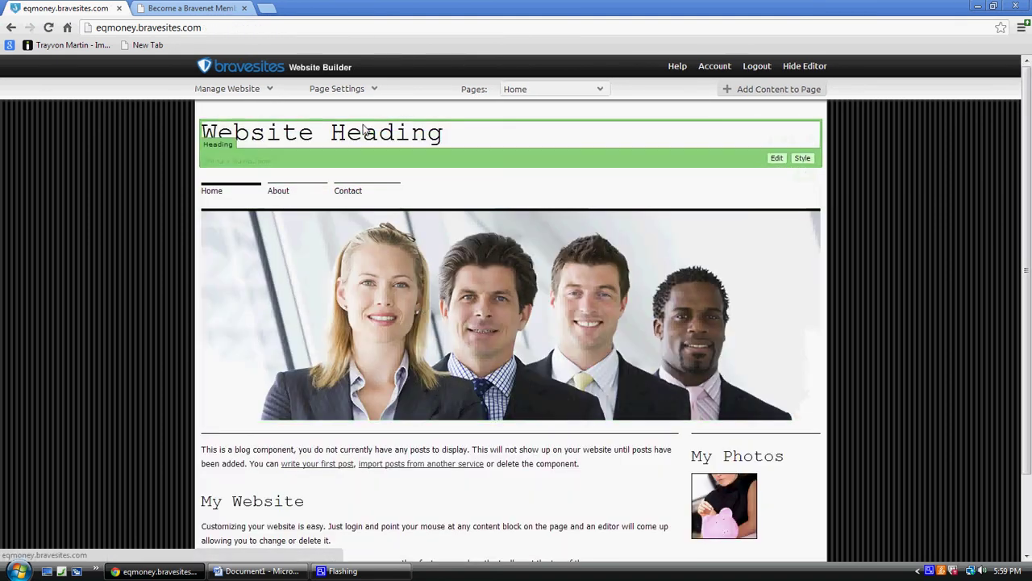
# Set the title to '1 Minute Website' and subtitle 'Make a Website in 1 Minute', then save.
pyautogui.click(777, 158)
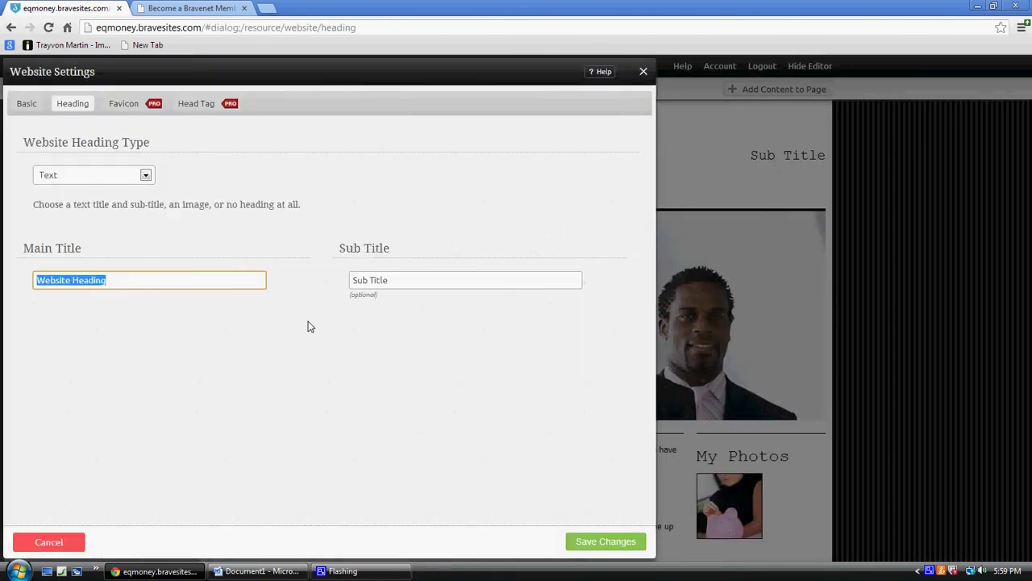
pyautogui.write('1 Minute Website')
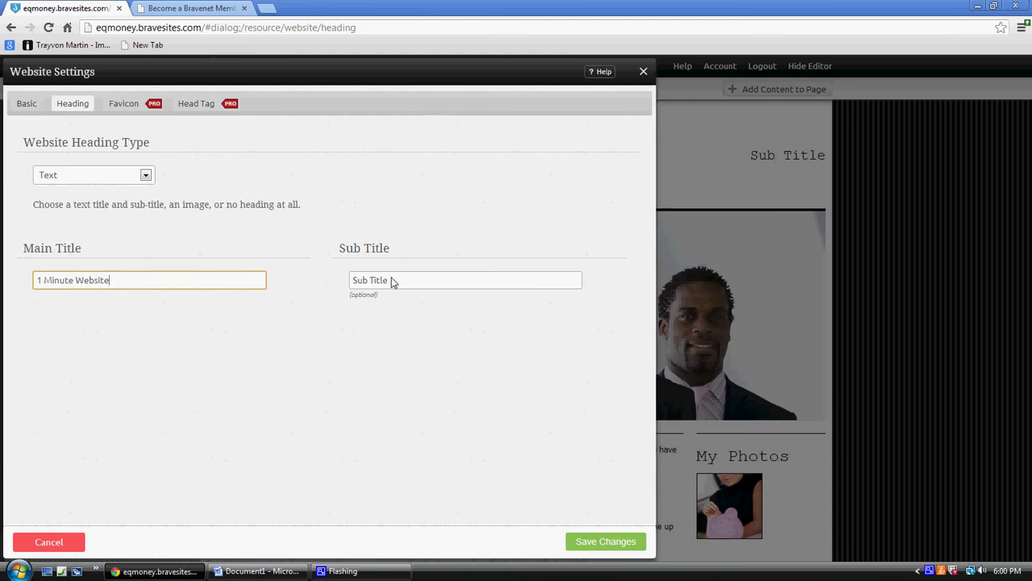
pyautogui.moveTo(392, 284); pyautogui.dragTo(342, 287)
pyautogui.write('MaK')
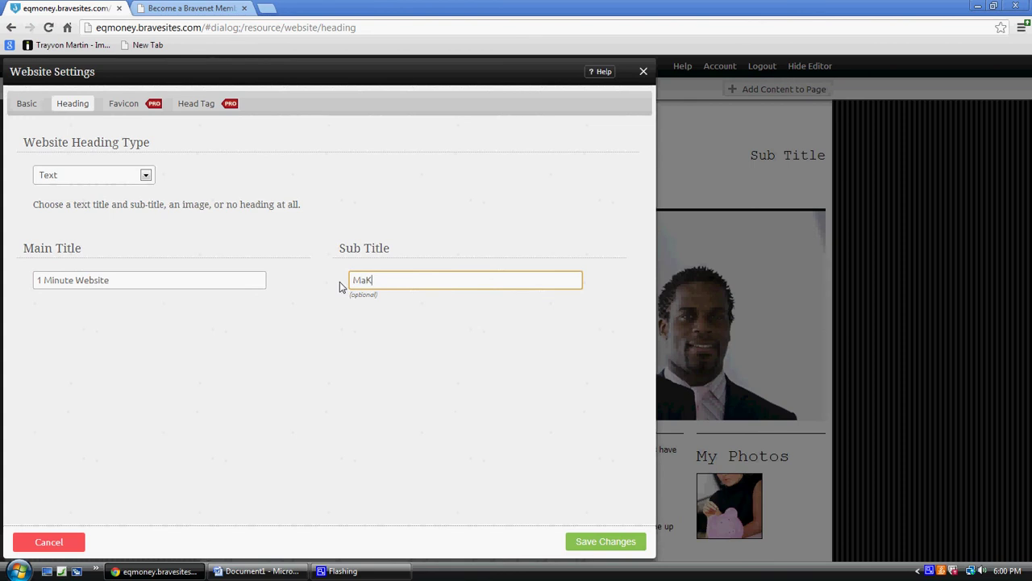
pyautogui.write('ke a Website in 1 Minute')
pyautogui.click(614, 542)
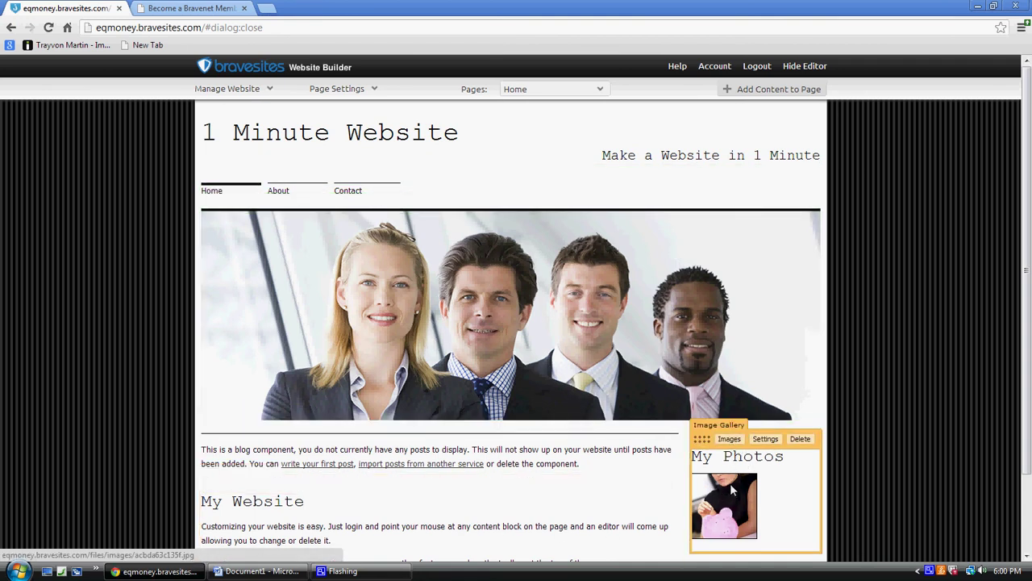
pyautogui.click(728, 440)
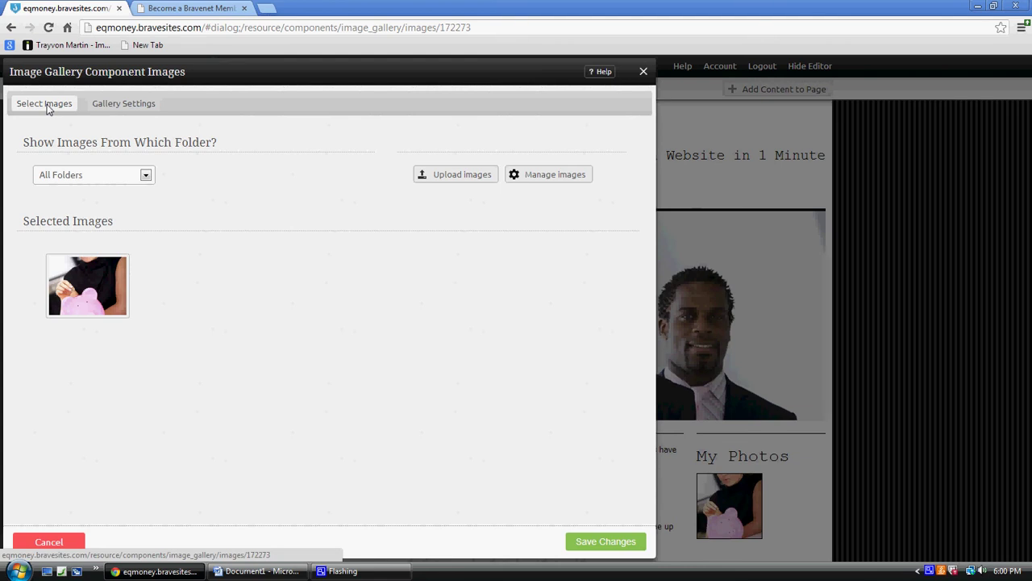
pyautogui.click(114, 105)
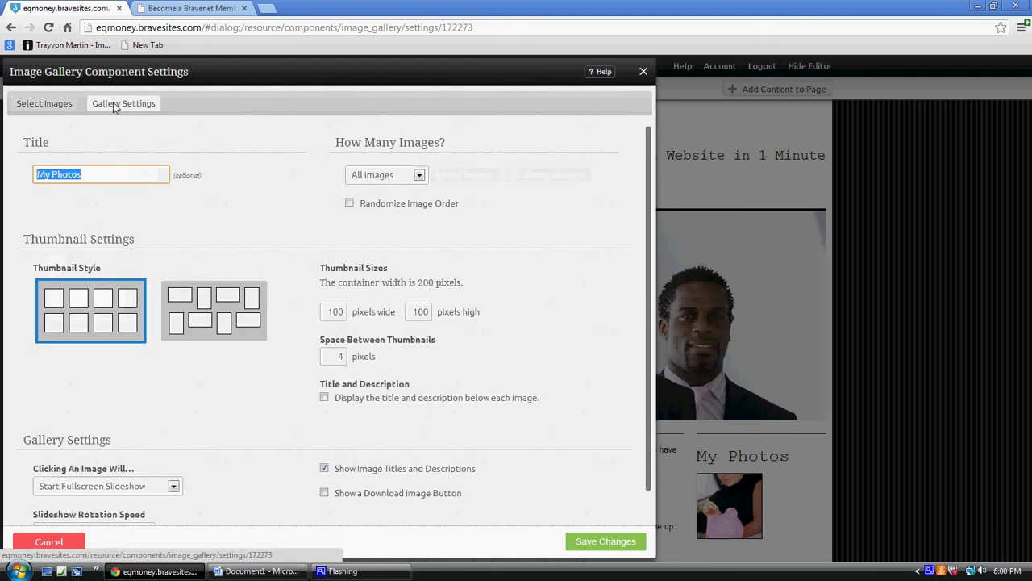
pyautogui.click(57, 105)
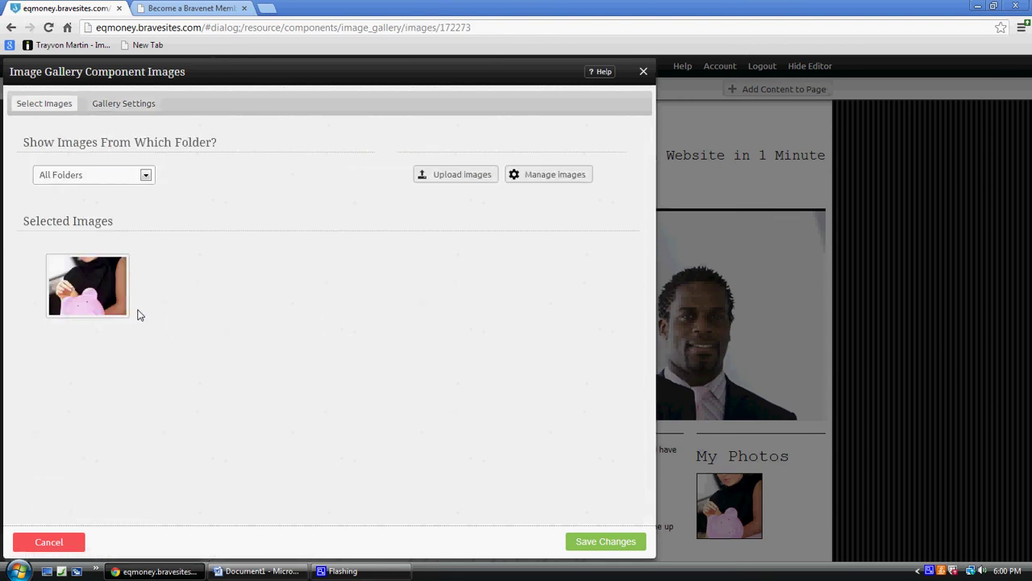
pyautogui.click(644, 74)
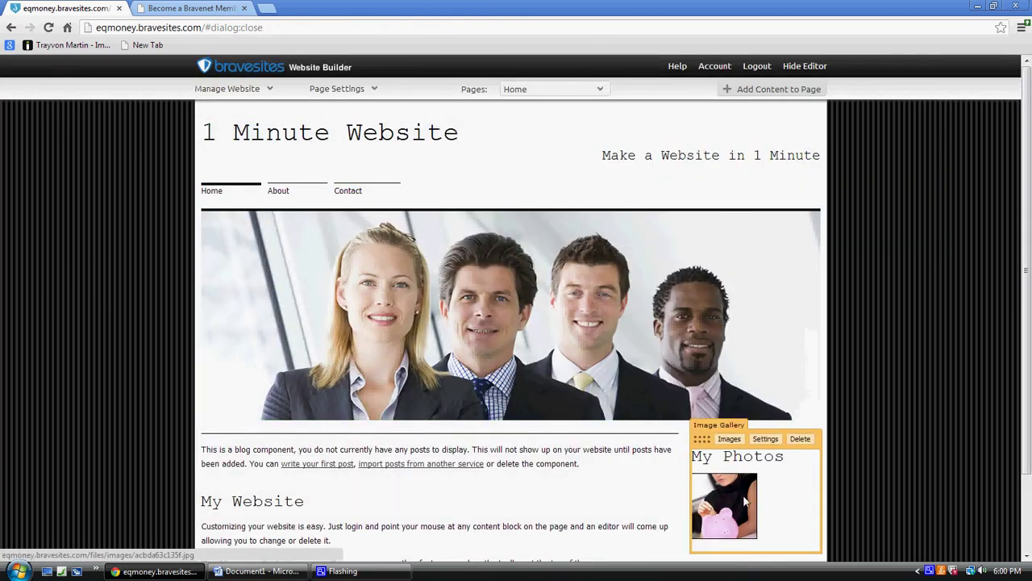
pyautogui.scroll(-2, 1017, 441)
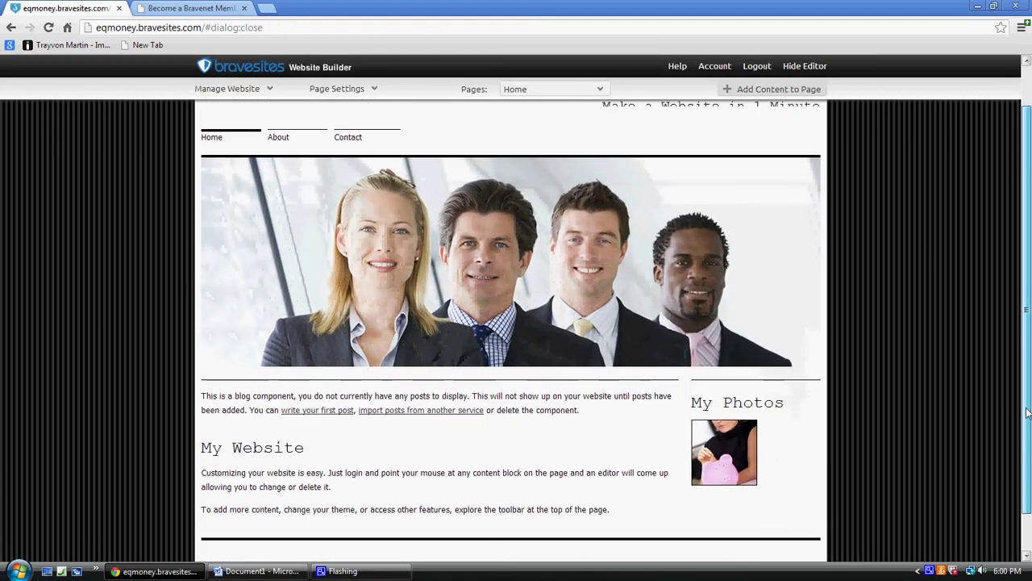
pyautogui.moveTo(719, 413)
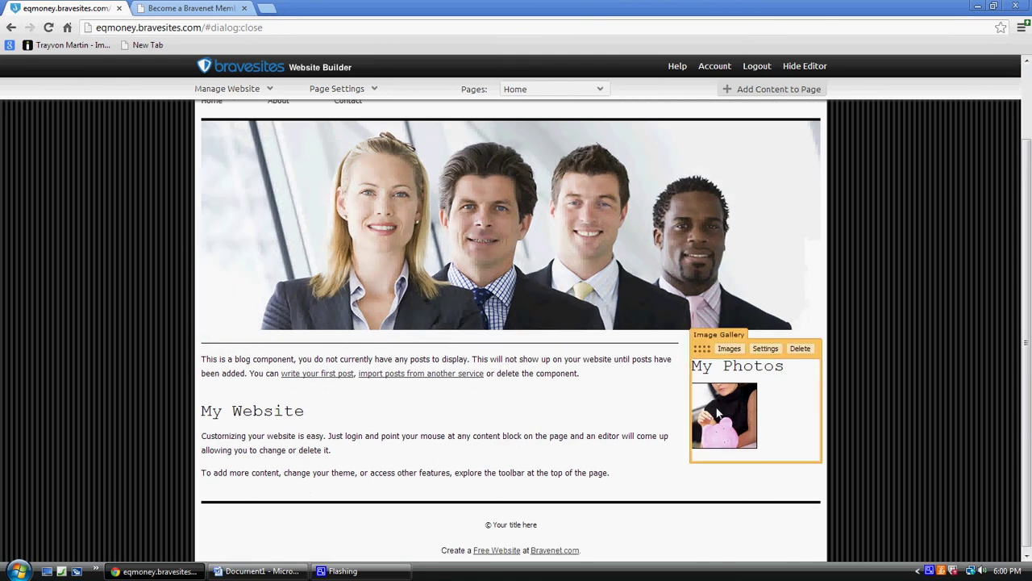
pyautogui.click(729, 349)
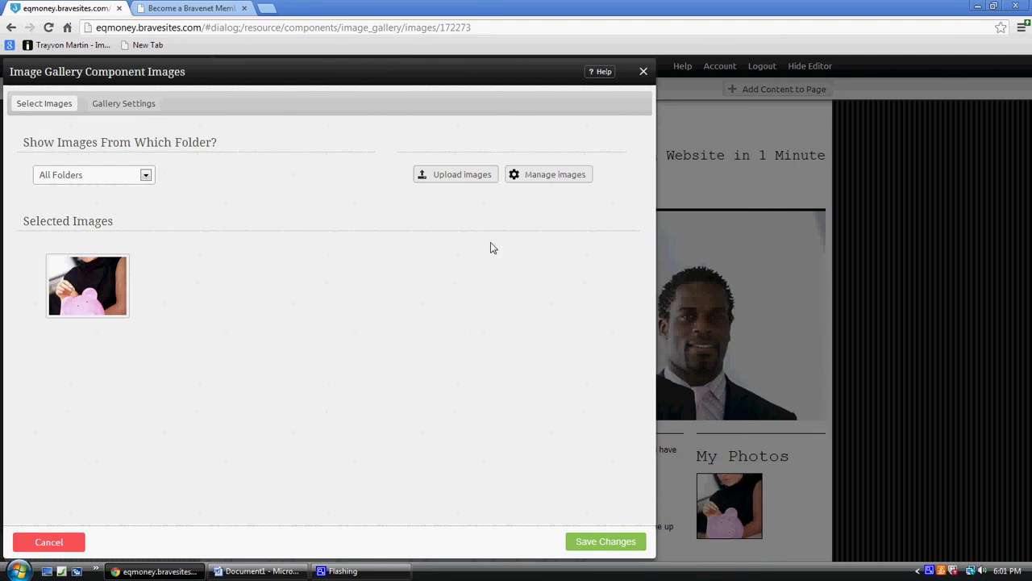
pyautogui.click(643, 73)
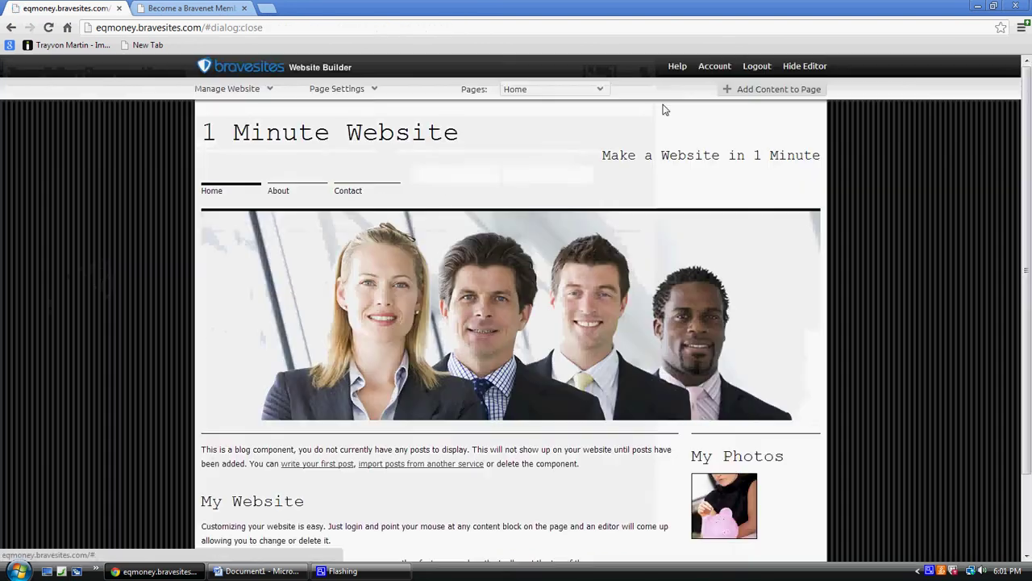
# Return to the top of the Home page and go to About from the navigation bar.
pyautogui.scroll(-1, 258, 400)
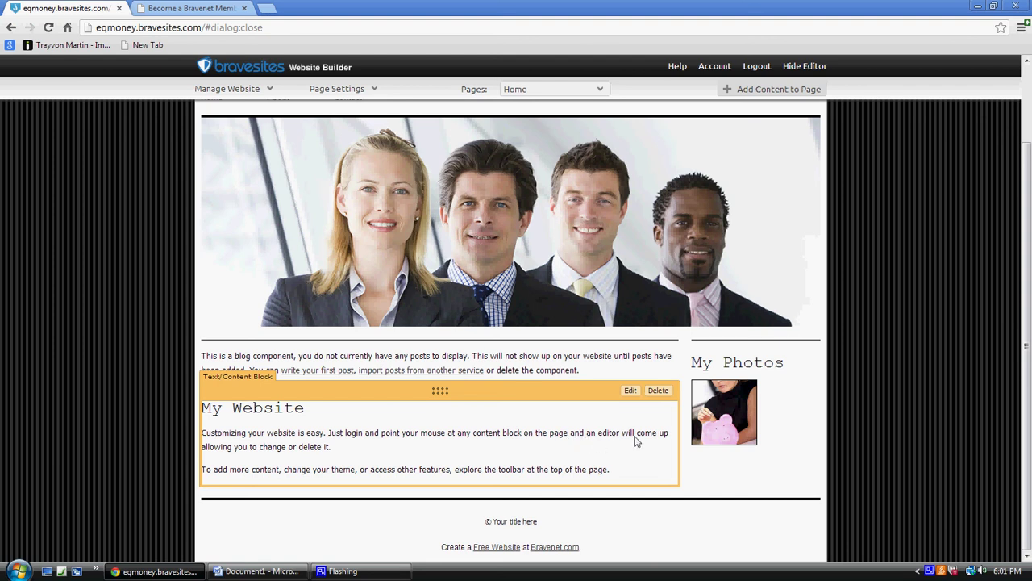
pyautogui.moveTo(1028, 347); pyautogui.dragTo(1027, 260)
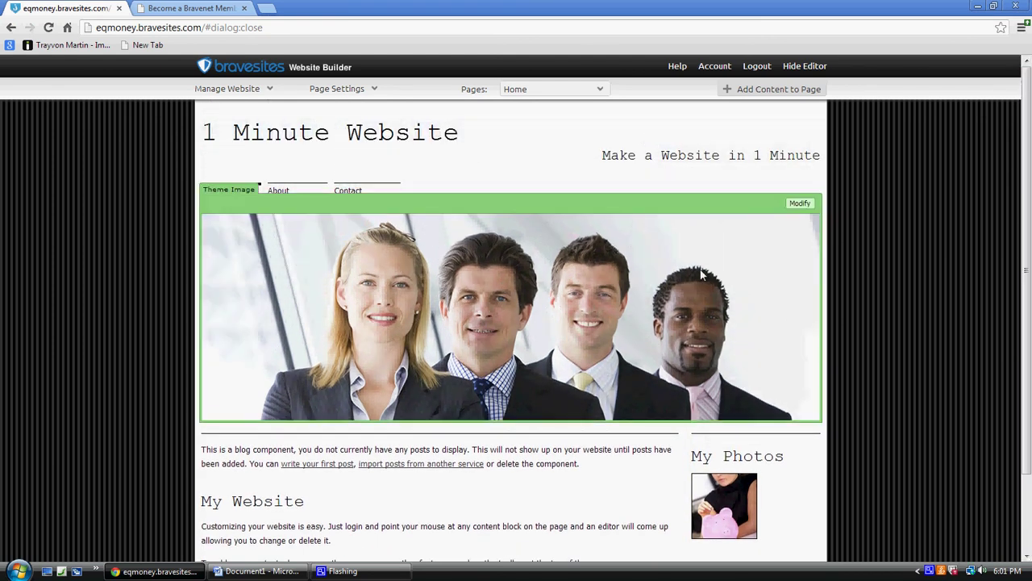
pyautogui.moveTo(458, 287)
pyautogui.moveTo(497, 145)
pyautogui.moveTo(295, 468)
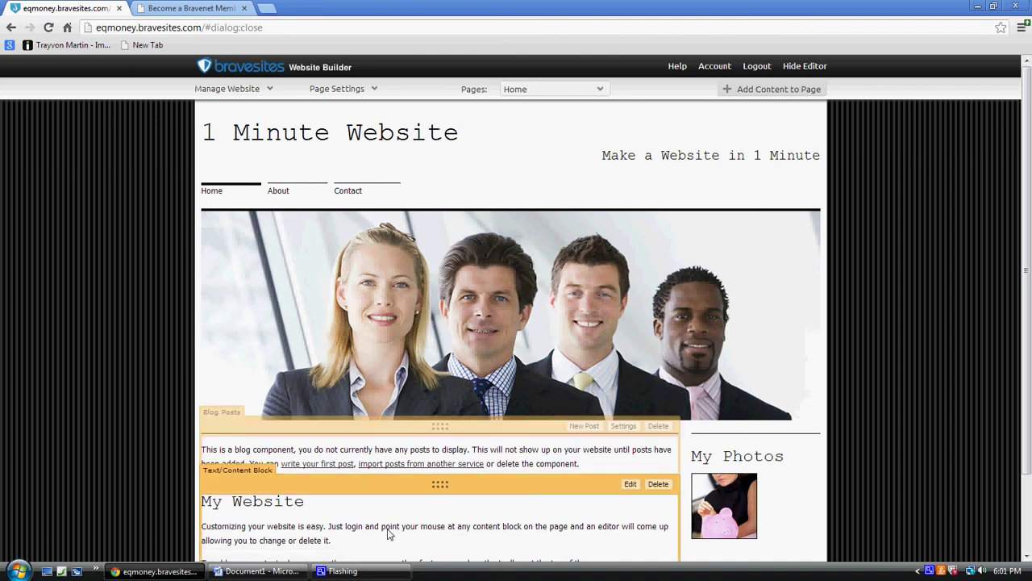
pyautogui.moveTo(294, 307)
pyautogui.moveTo(285, 195)
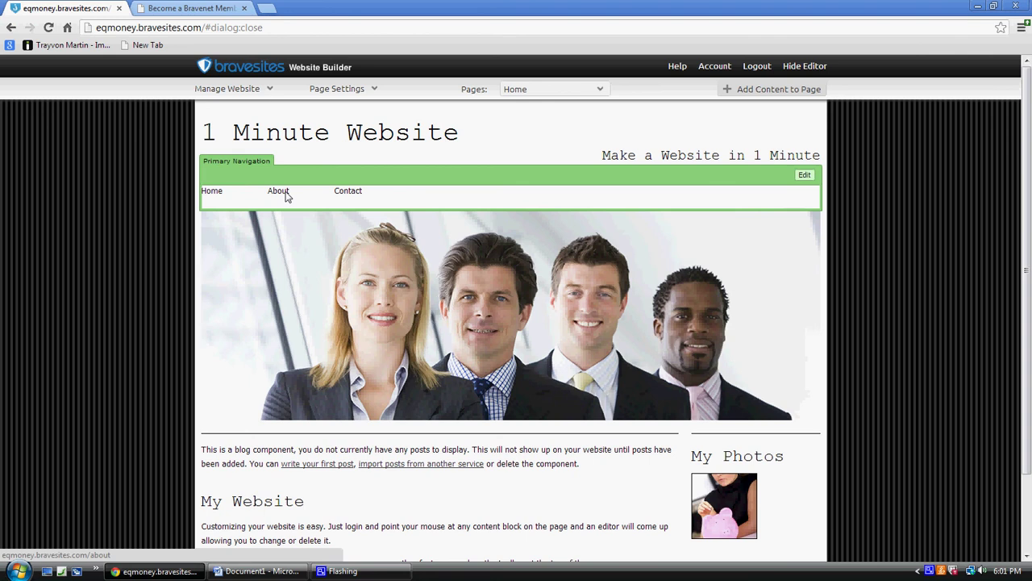
pyautogui.click(286, 195)
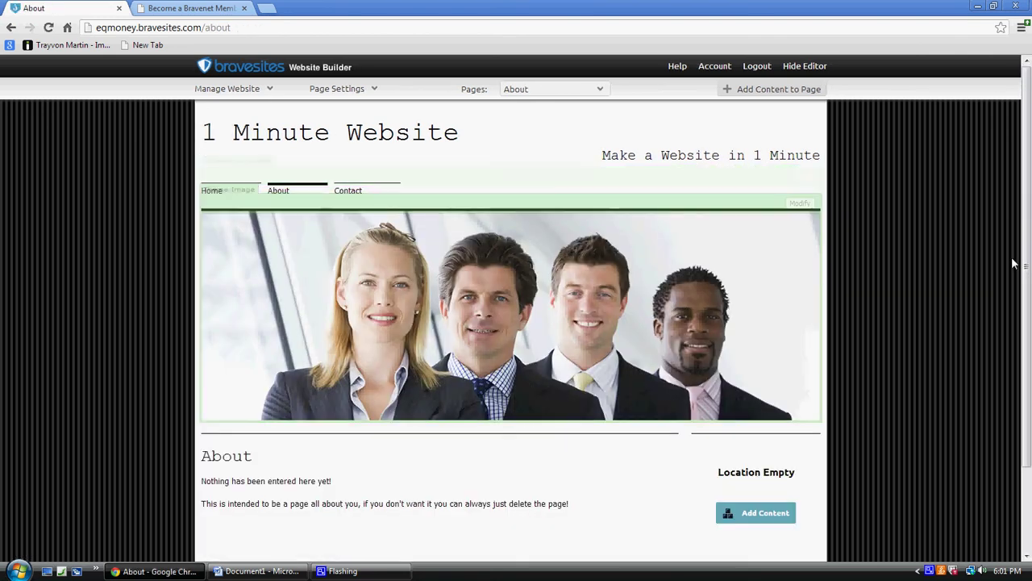
# Choose Add Content in the About page's Location Empty sidebar box.
pyautogui.moveTo(1027, 242); pyautogui.dragTo(1028, 322)
pyautogui.moveTo(287, 407)
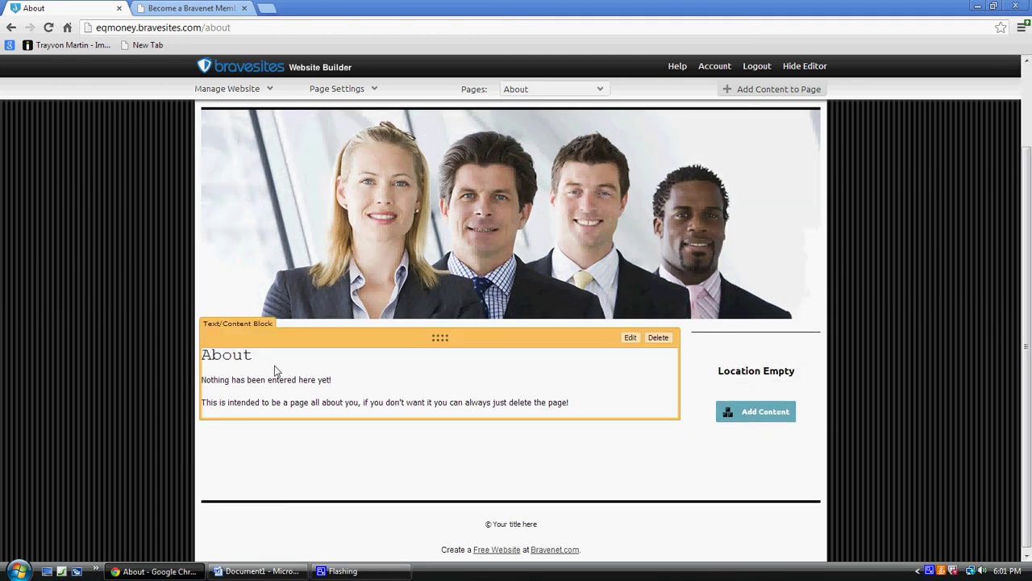
pyautogui.click(758, 413)
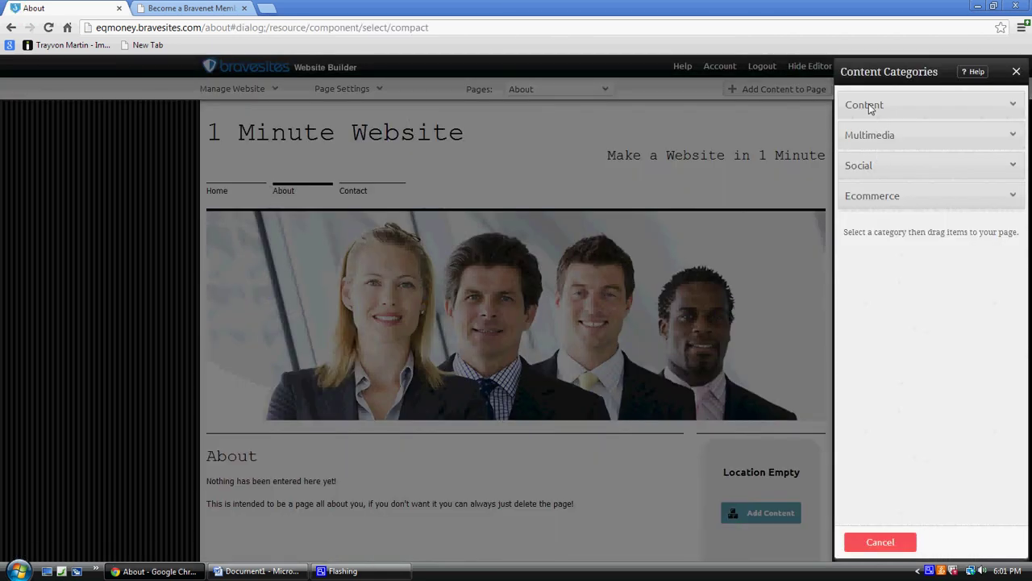
# Drag Facebook Site Activity from Social into the empty sidebar and create the component.
pyautogui.click(868, 169)
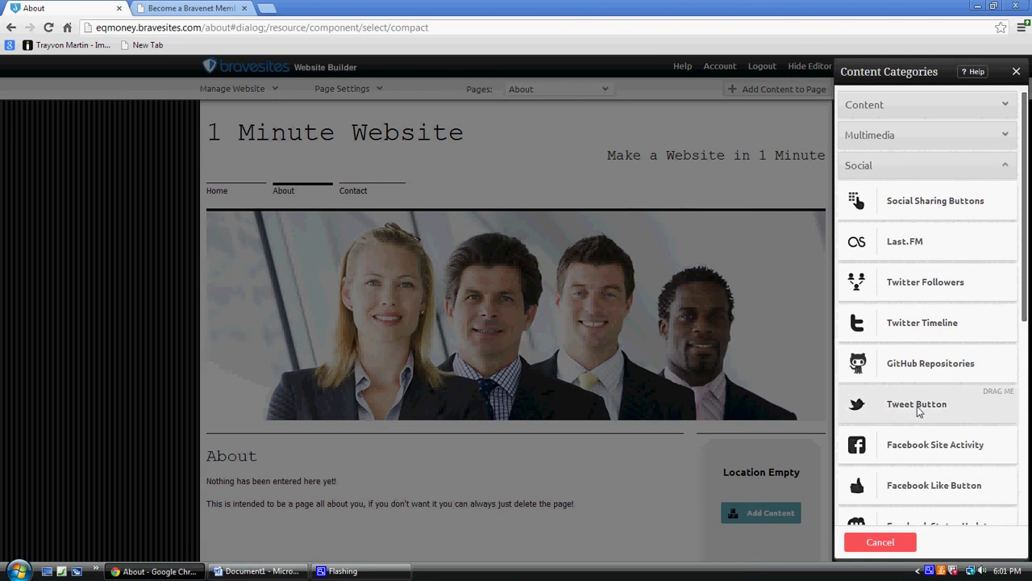
pyautogui.moveTo(1022, 320); pyautogui.dragTo(1023, 363)
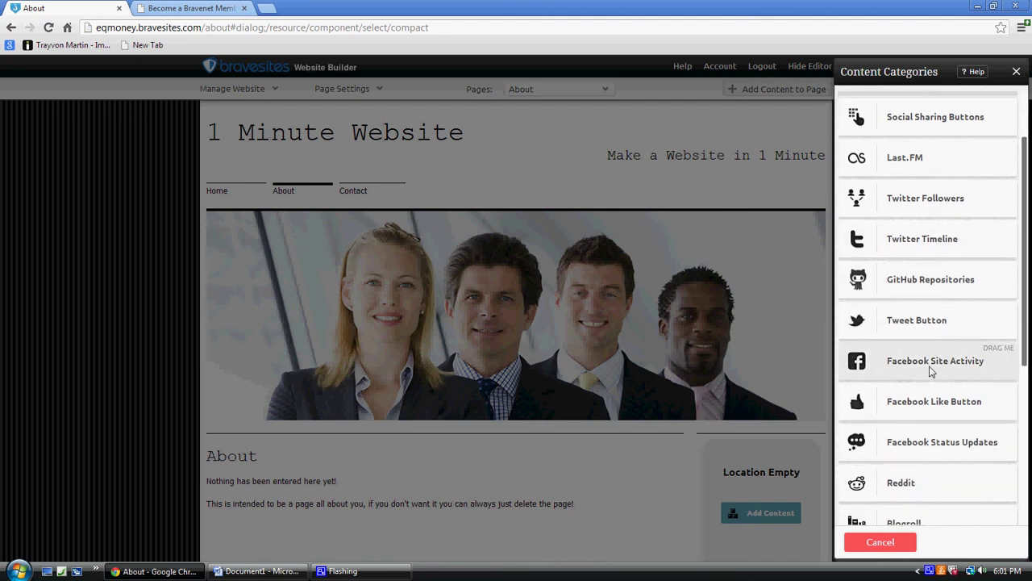
pyautogui.moveTo(981, 362); pyautogui.dragTo(750, 452)
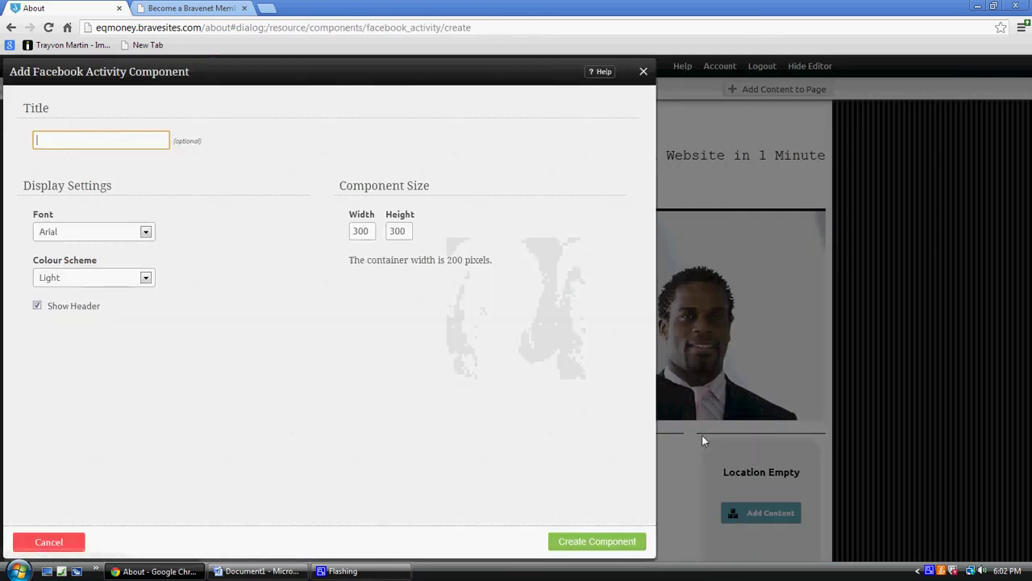
pyautogui.click(591, 539)
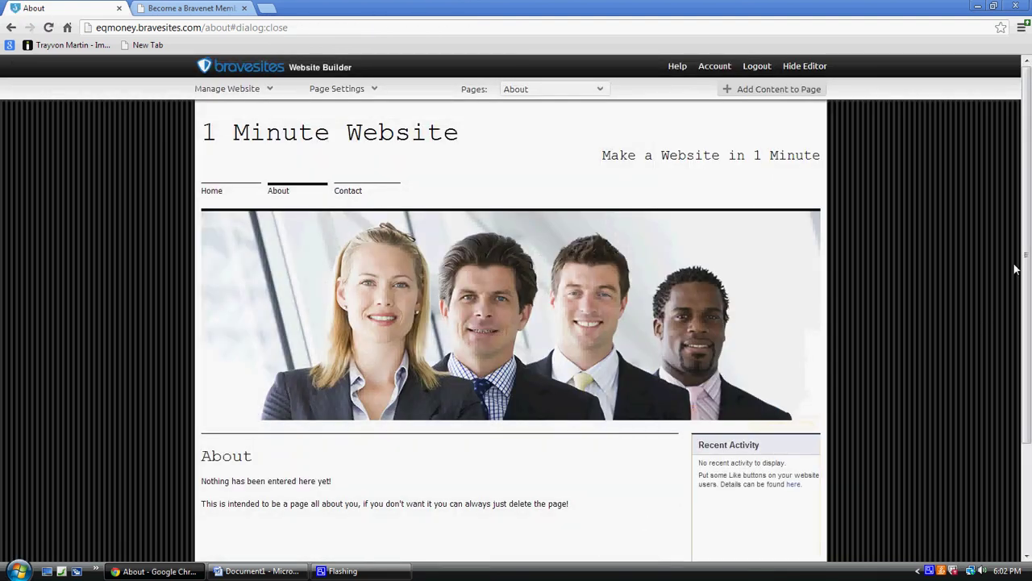
# Scroll over the About page to check the new Facebook Recent Activity widget.
pyautogui.moveTo(1022, 258); pyautogui.dragTo(1027, 373)
pyautogui.moveTo(743, 479)
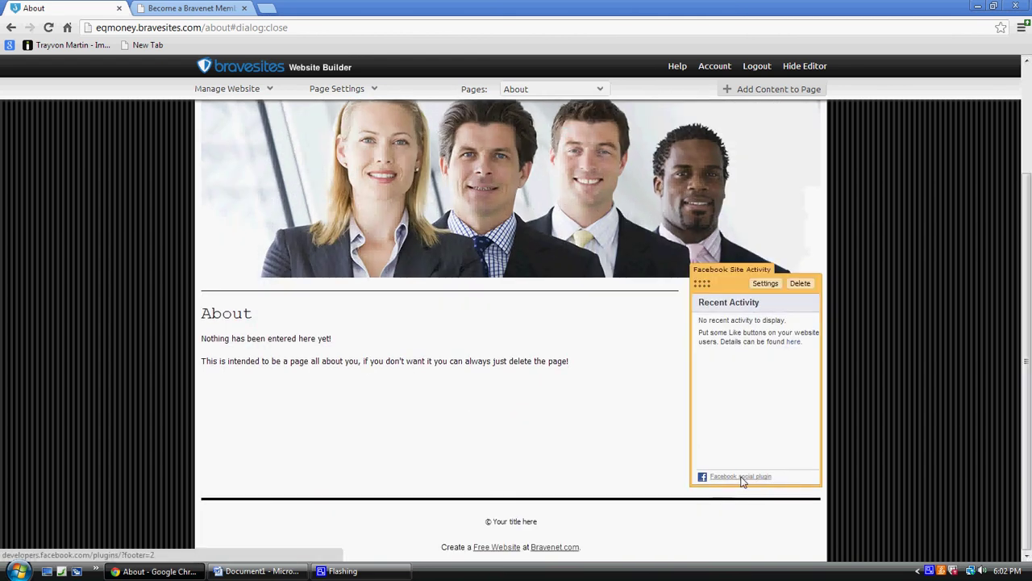
pyautogui.scroll(4, 979, 258)
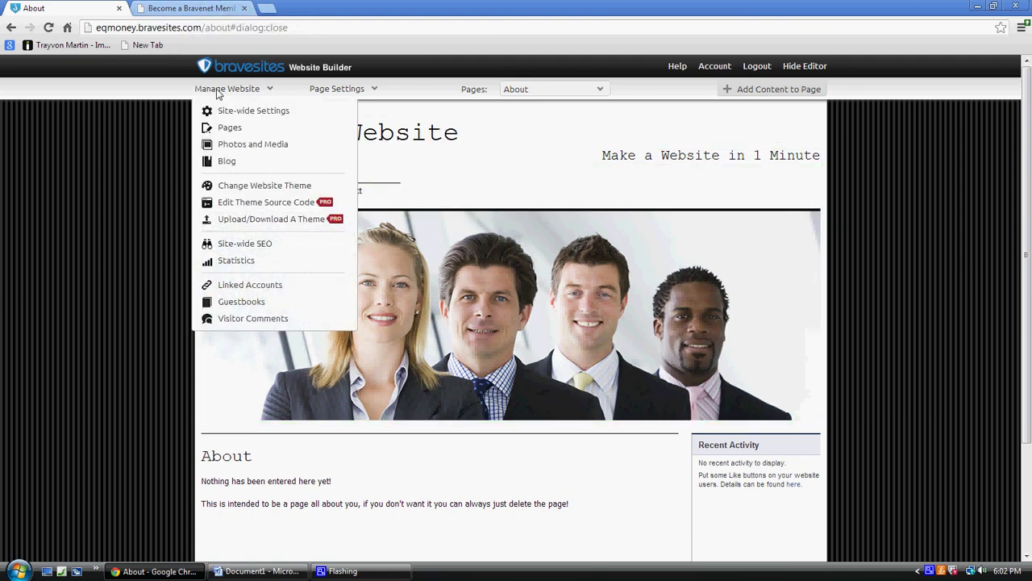
pyautogui.moveTo(219, 95)
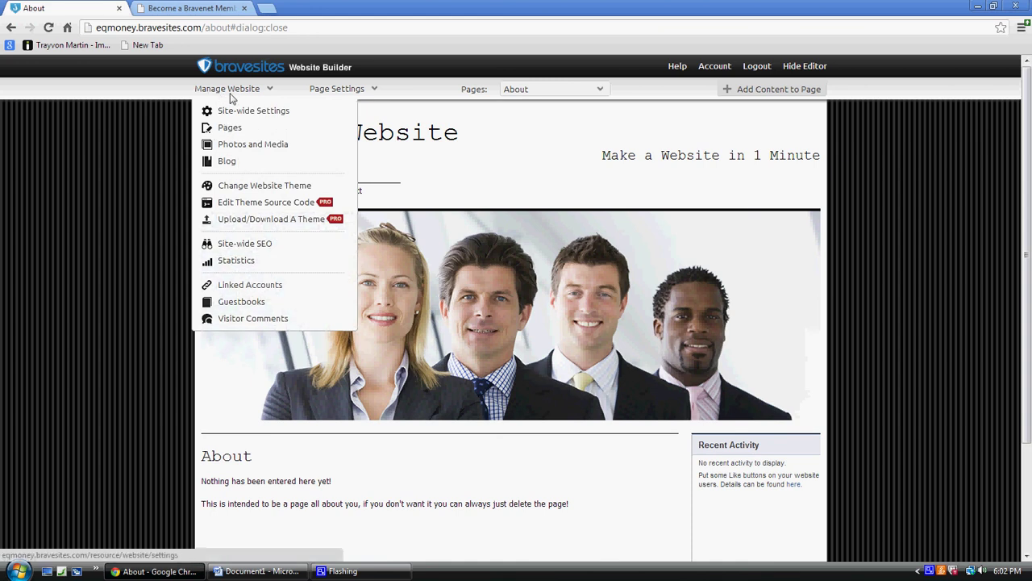
# From the membership signup tab, go back to the Bravenet home page and scroll down it.
pyautogui.click(184, 10)
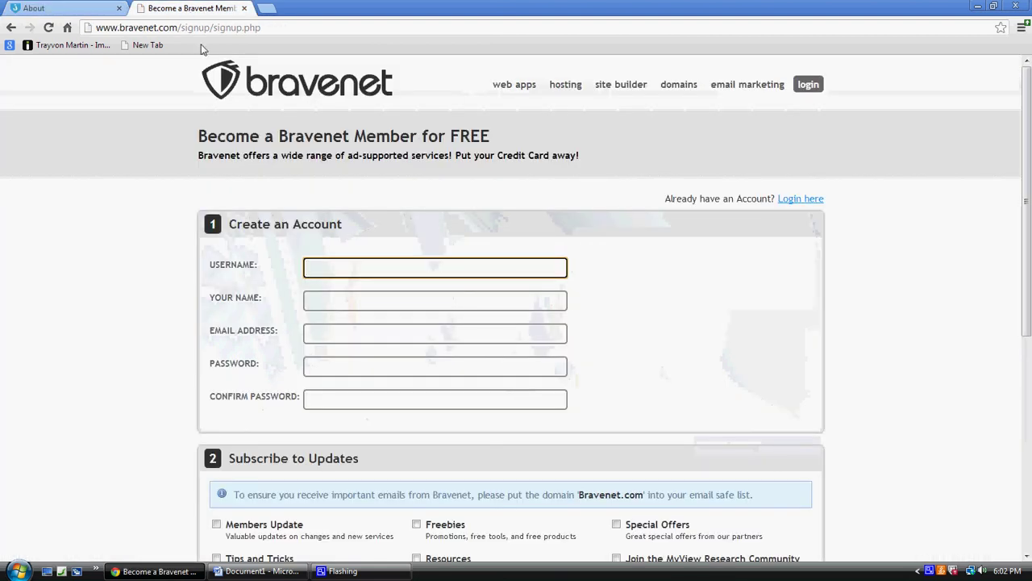
pyautogui.click(11, 28)
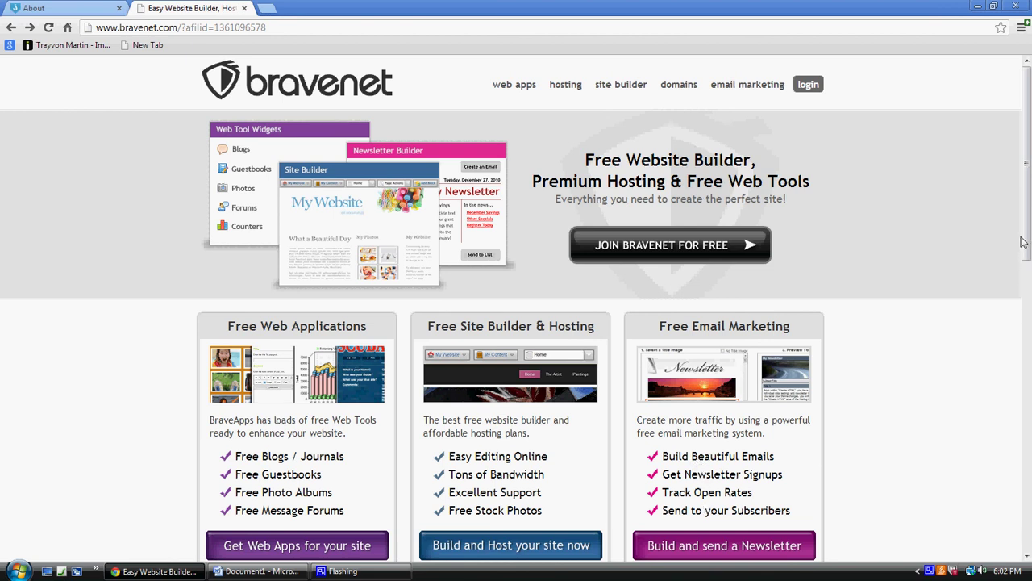
pyautogui.moveTo(1024, 241)
pyautogui.mouseDown()
pyautogui.moveTo(1028, 478)
pyautogui.moveTo(1026, 252)
pyautogui.mouseUp()
# Alt+Tab to the Word document with 'FREE Website in 1-Minute' and the red address.
pyautogui.hotkey('alt', 'Tab')
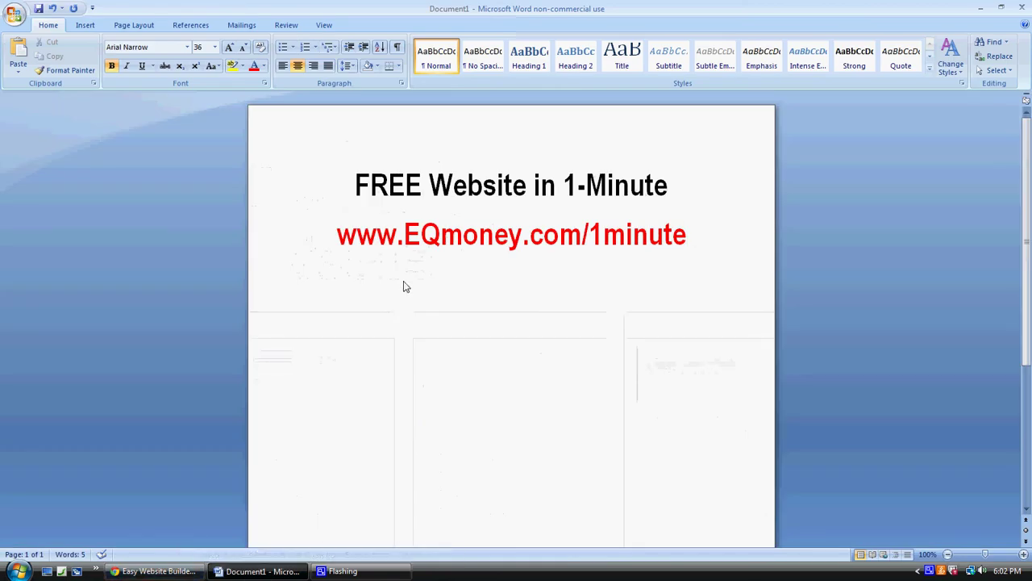